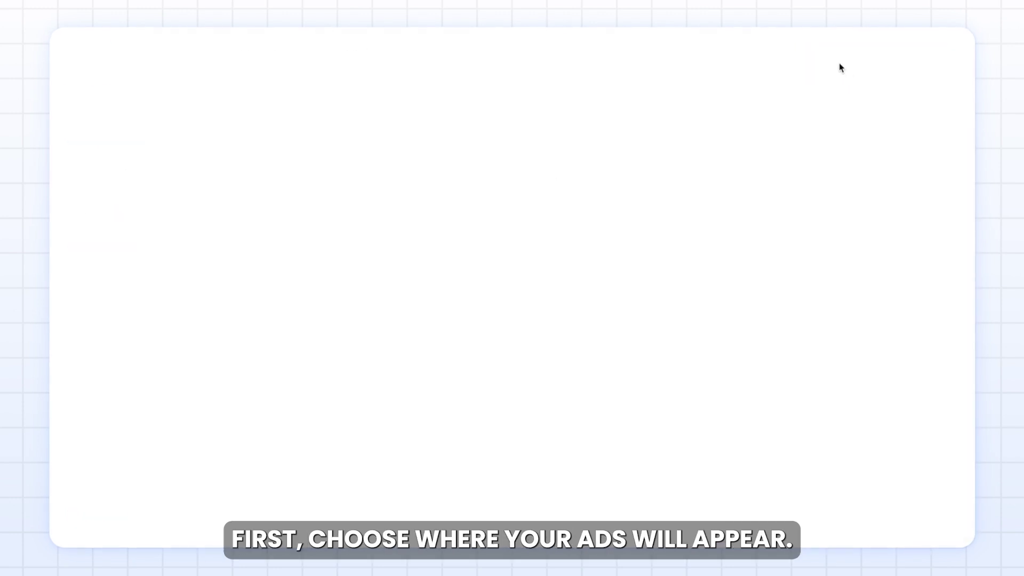
# Add Google search as a placement alongside Instagram and Facebook, keeping the Start from scratch template
pyautogui.scroll(-1, 751, 138)
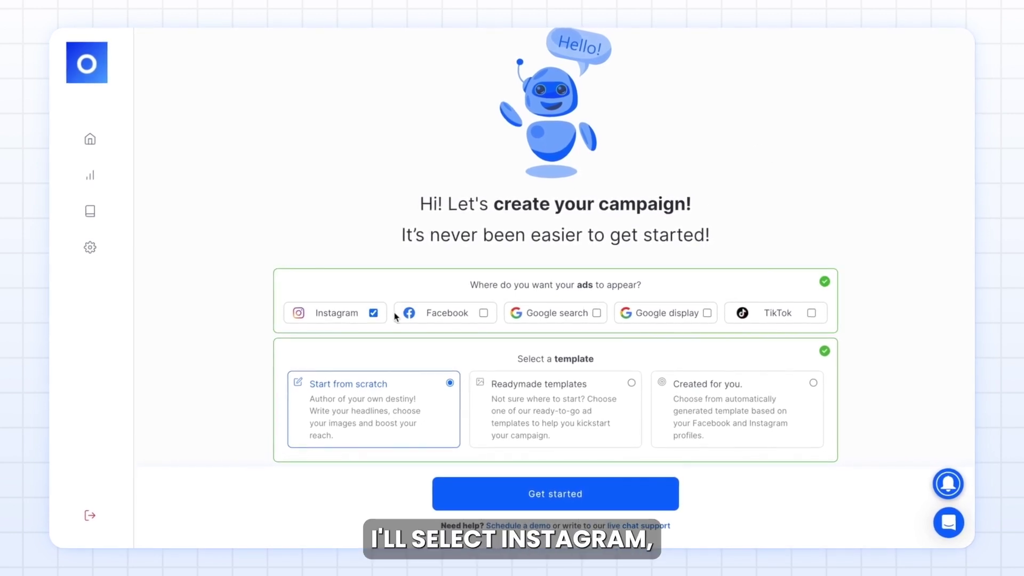
pyautogui.click(574, 318)
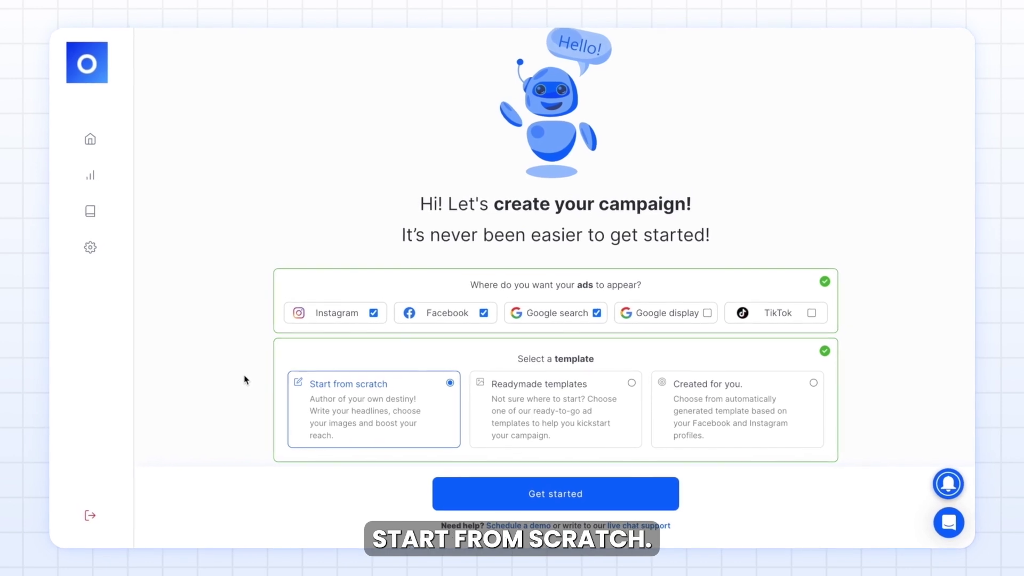
pyautogui.click(570, 409)
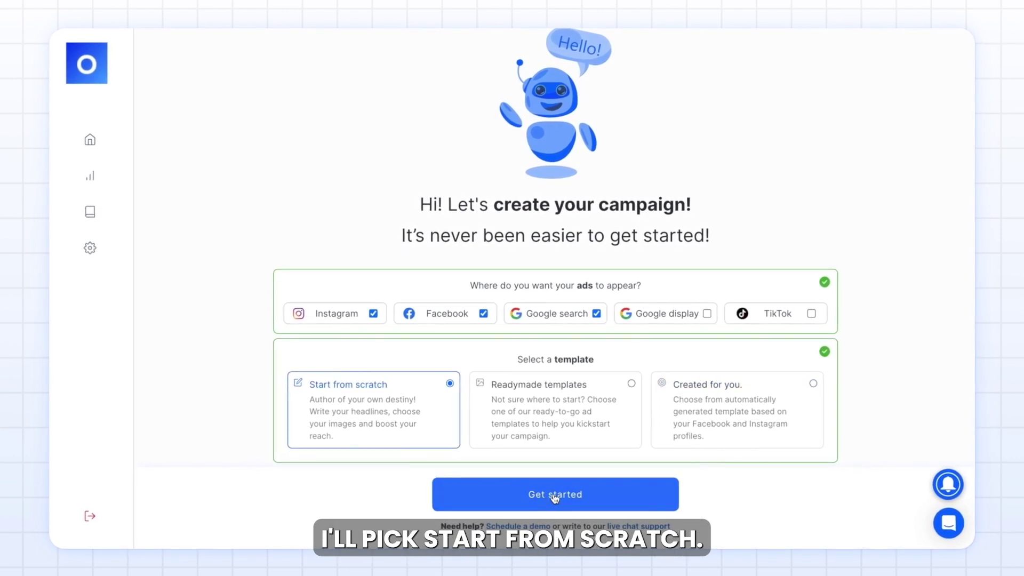
# Start from scratch and upload value propositions.png as the ad image, keeping the original crop
pyautogui.click(608, 501)
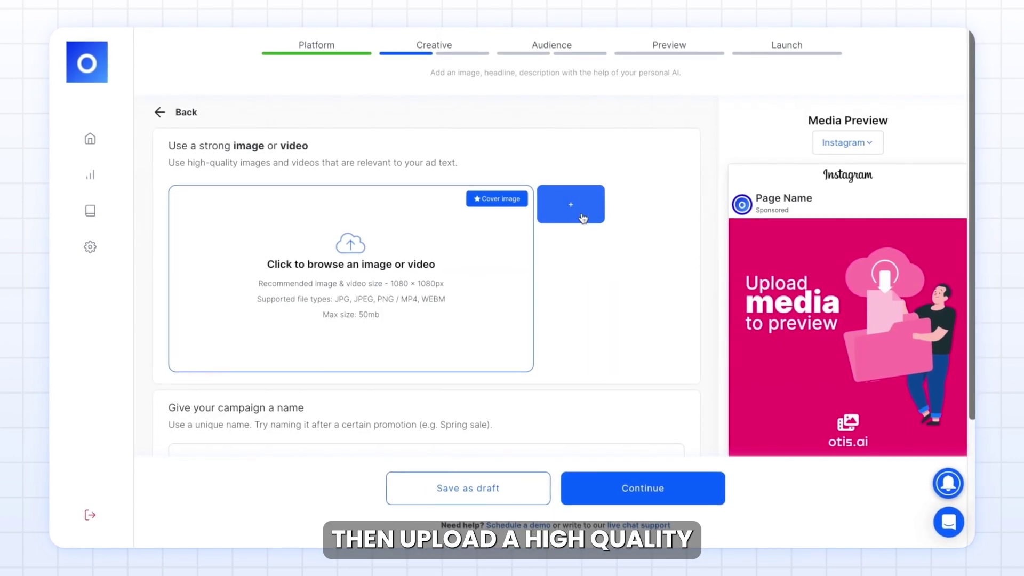
pyautogui.click(582, 212)
pyautogui.click(650, 200)
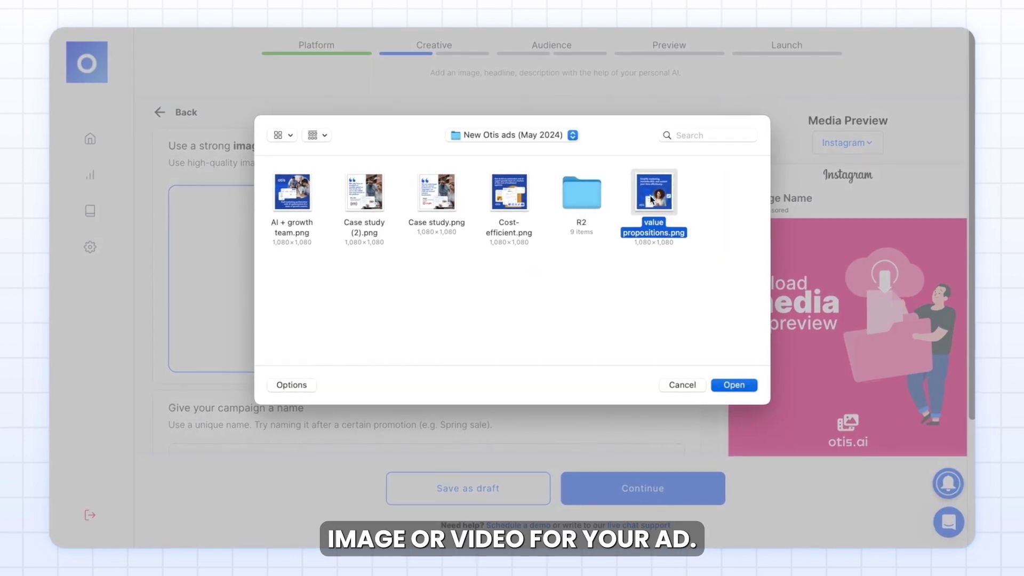
pyautogui.doubleClick(651, 201)
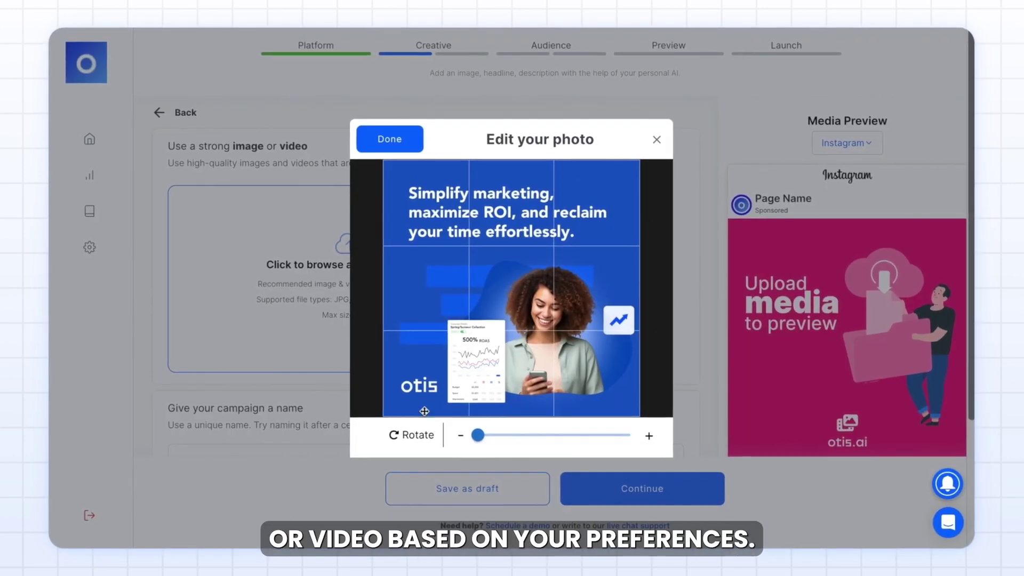
pyautogui.click(379, 139)
pyautogui.scroll(-2, 642, 177)
pyautogui.write('Fall ad campaign')
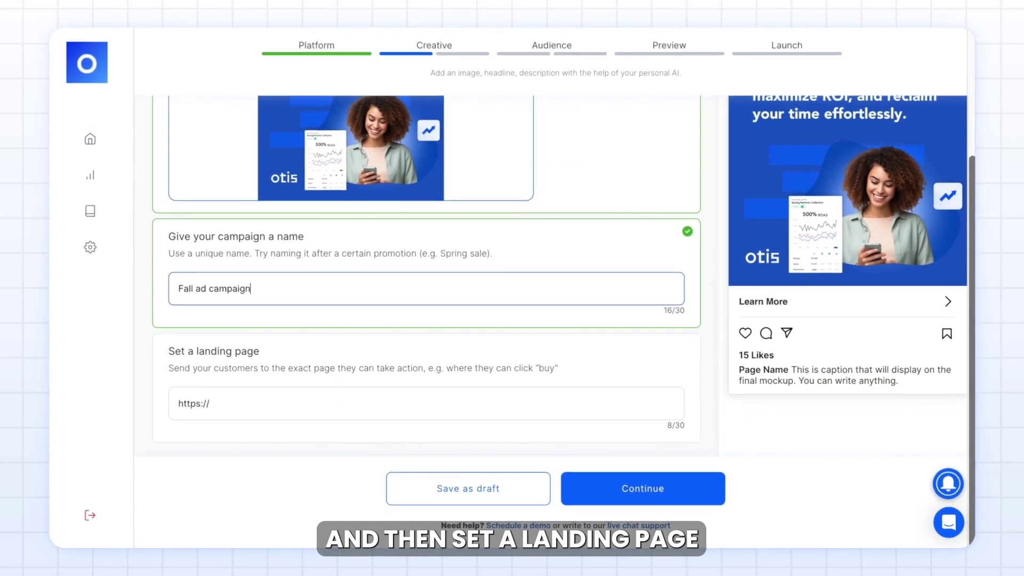
pyautogui.click(288, 398)
pyautogui.write('www.meetotis.com')
# Switch the ad preview to Facebook and continue to the headlines step
pyautogui.scroll(3, 722, 338)
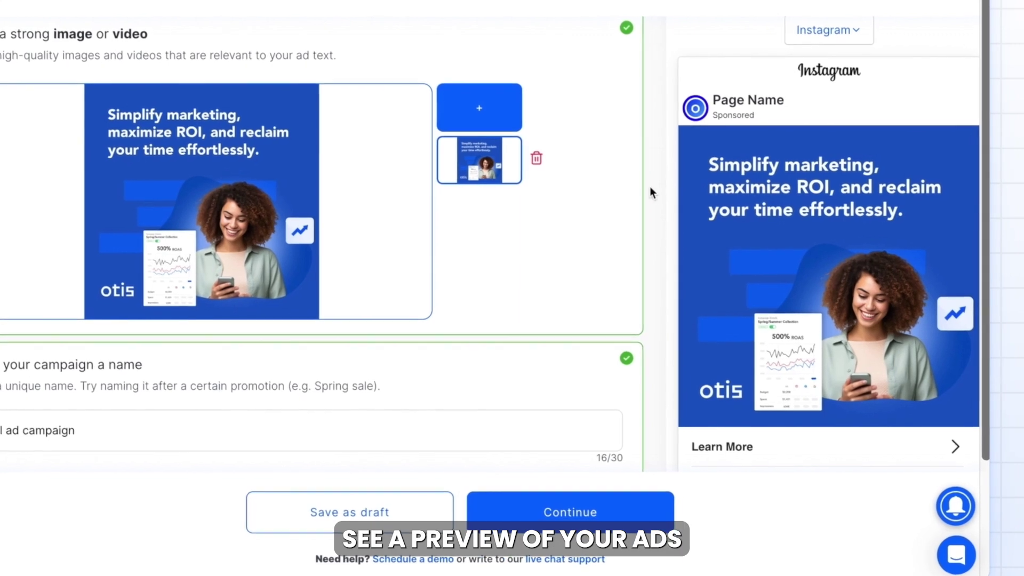
pyautogui.click(821, 75)
pyautogui.click(846, 139)
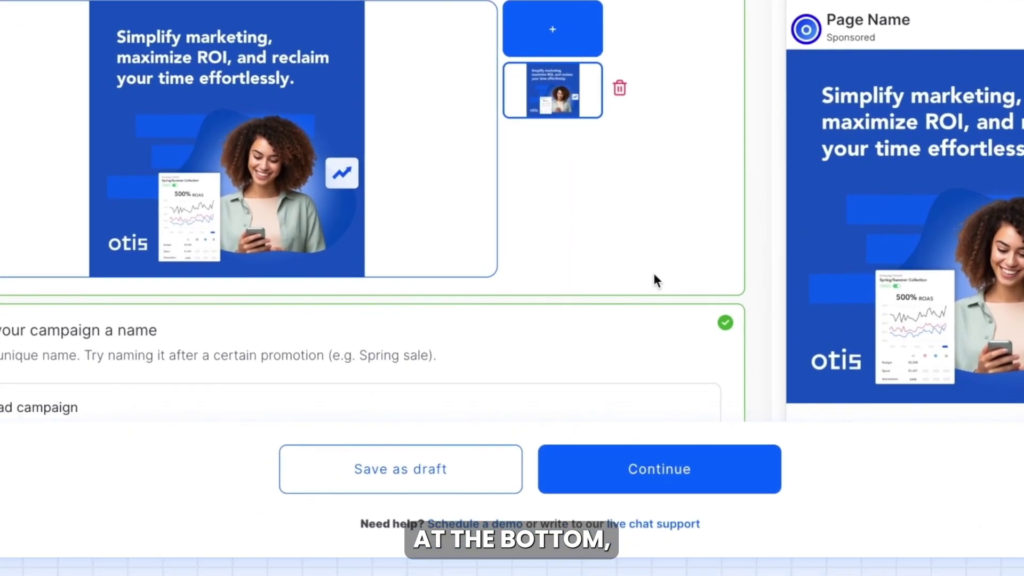
pyautogui.scroll(-5, 717, 217)
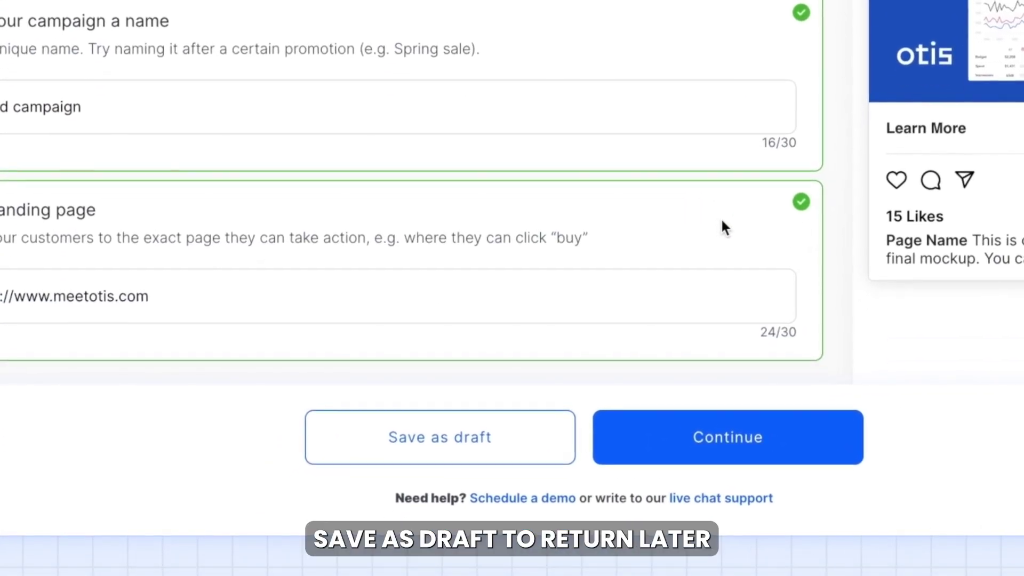
pyautogui.click(690, 446)
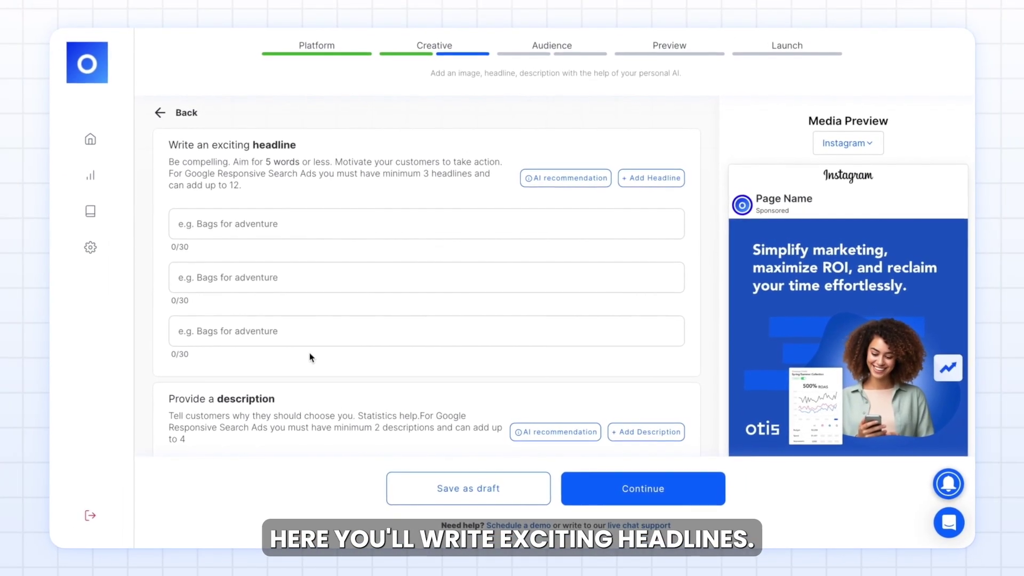
# Fill three headlines with AI suggestions: Boost Your ROI, AI Driven Marketing, Marketing Made Easy
pyautogui.click(650, 177)
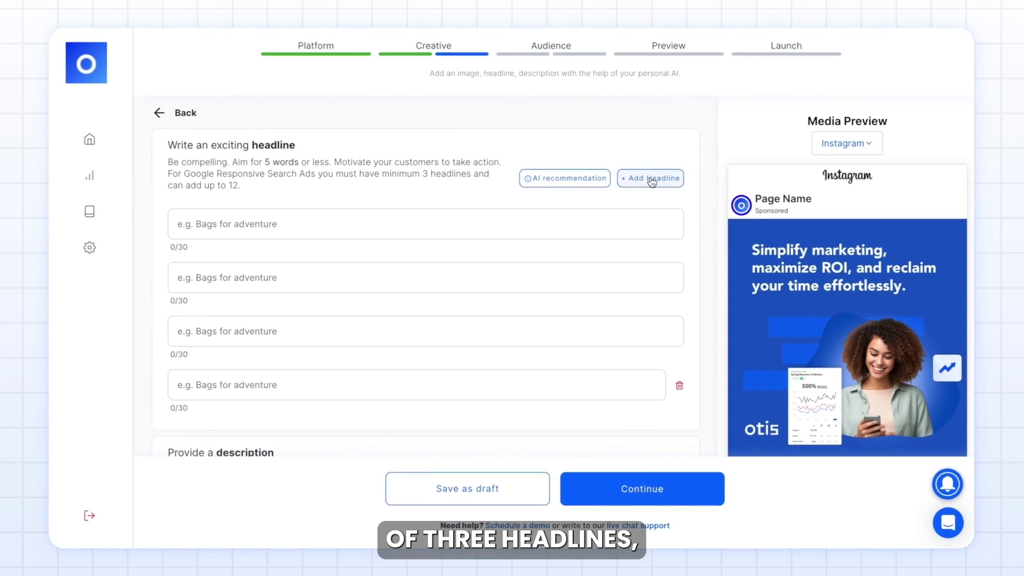
pyautogui.click(680, 385)
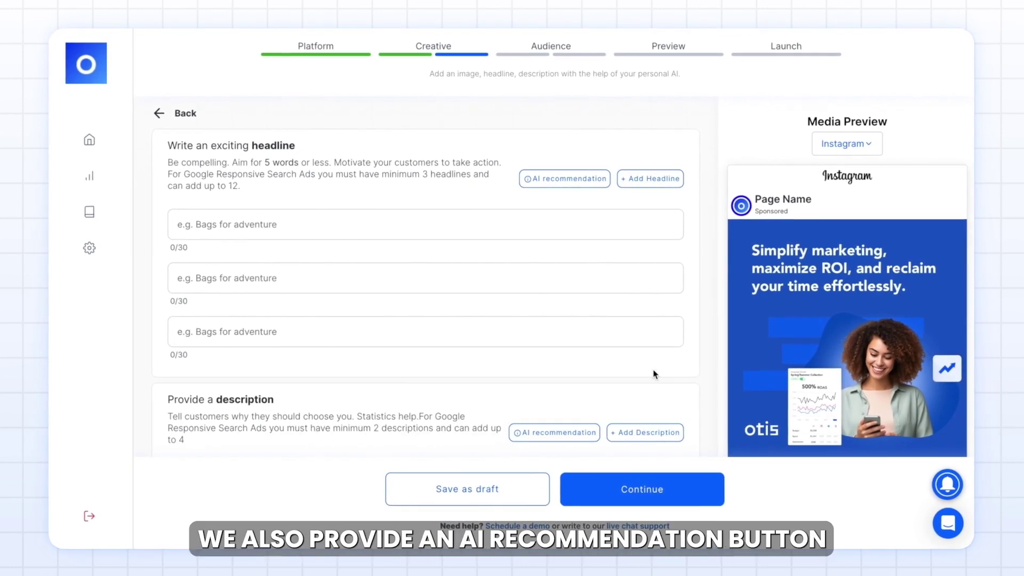
pyautogui.click(545, 181)
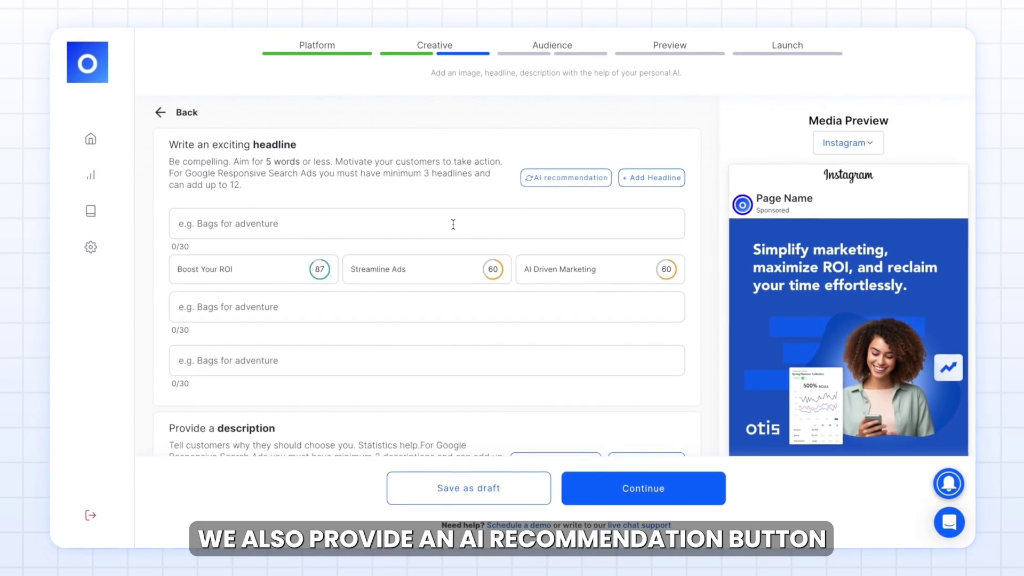
pyautogui.click(290, 272)
pyautogui.click(559, 323)
pyautogui.click(567, 125)
pyautogui.click(255, 324)
# Fill both descriptions with AI suggestions and start the unique-selling line
pyautogui.scroll(-5, 256, 341)
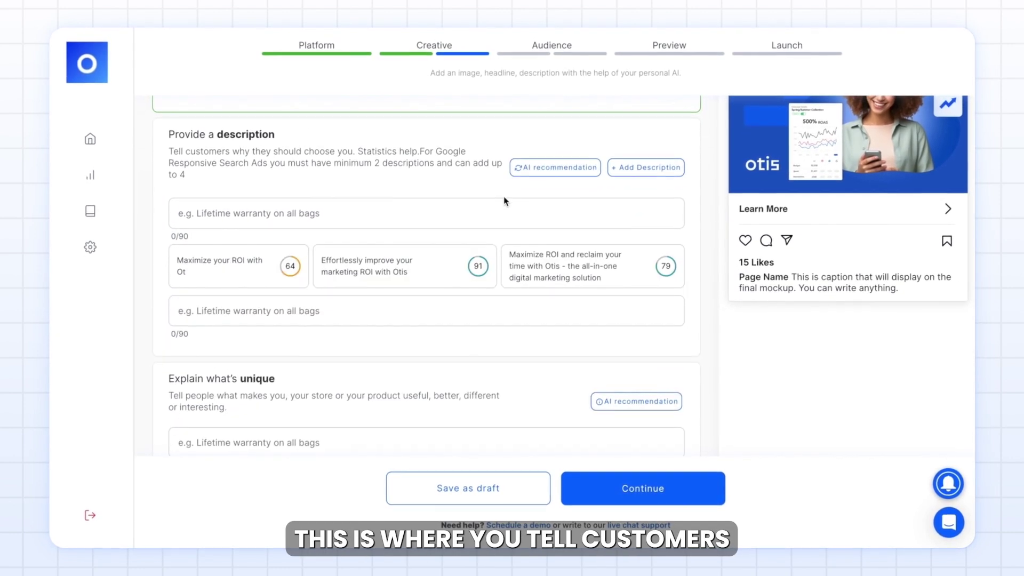
pyautogui.click(434, 264)
pyautogui.click(592, 319)
pyautogui.scroll(-4, 705, 281)
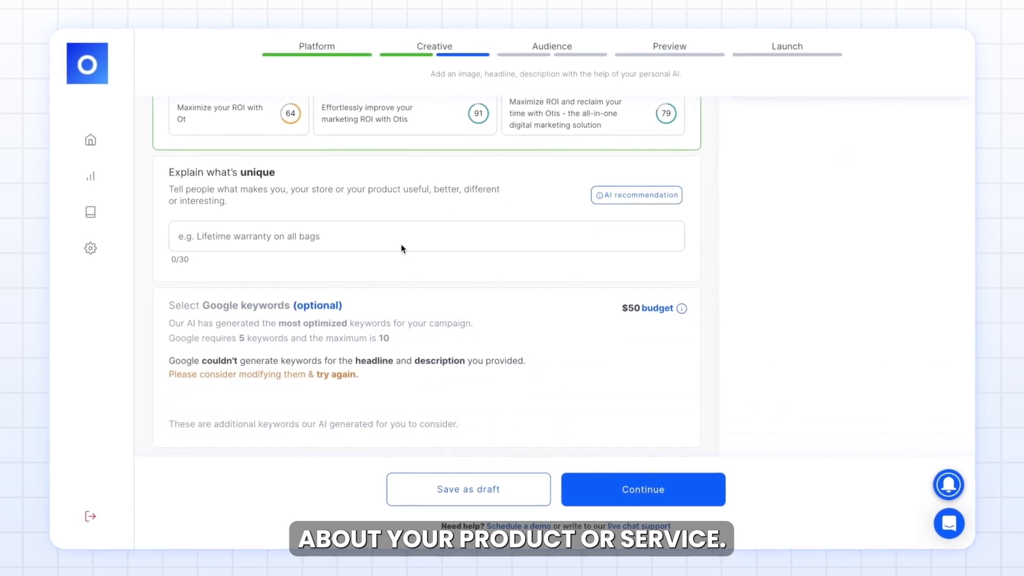
pyautogui.click(394, 234)
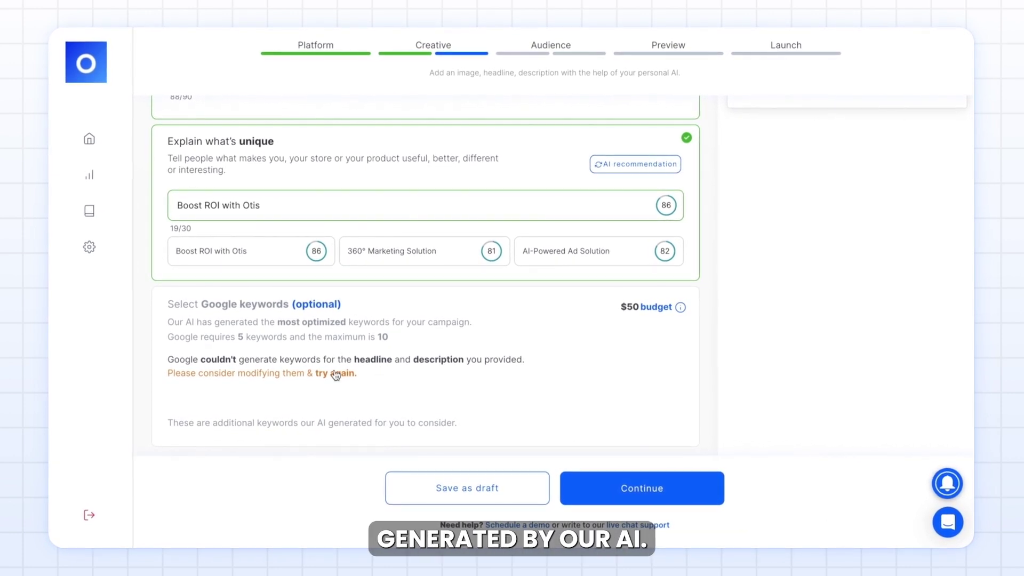
# Raise the Google keywords daily budget to $76, confirm it, and continue to Audience
pyautogui.scroll(1, 384, 378)
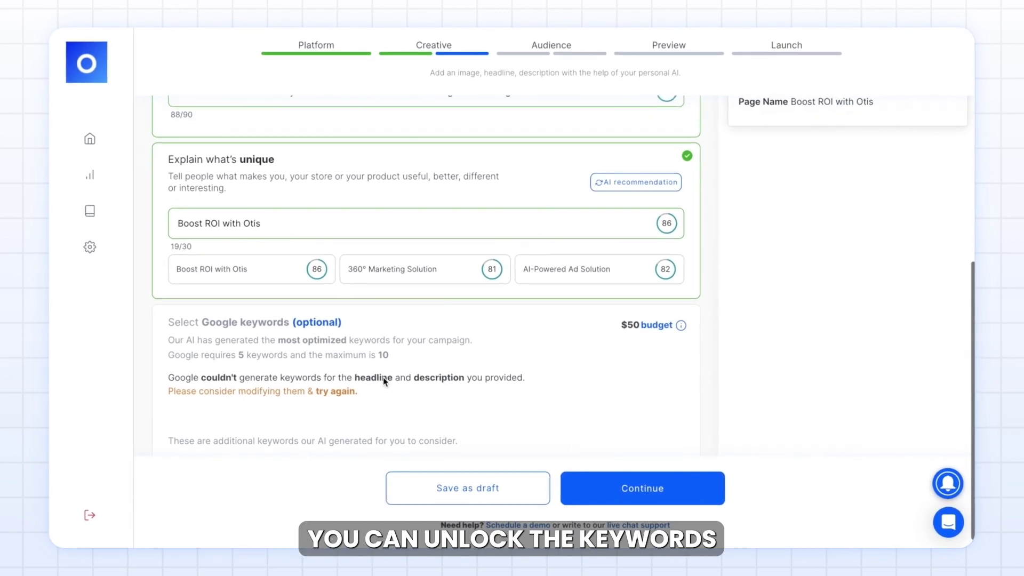
pyautogui.scroll(-1, 383, 376)
pyautogui.click(679, 309)
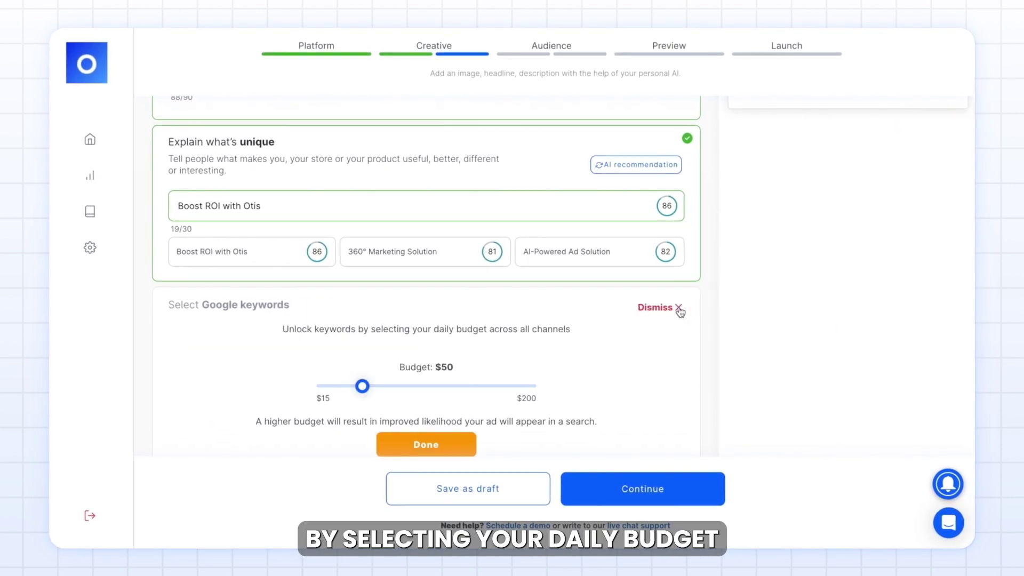
pyautogui.scroll(-1, 682, 324)
pyautogui.moveTo(381, 360); pyautogui.dragTo(391, 356)
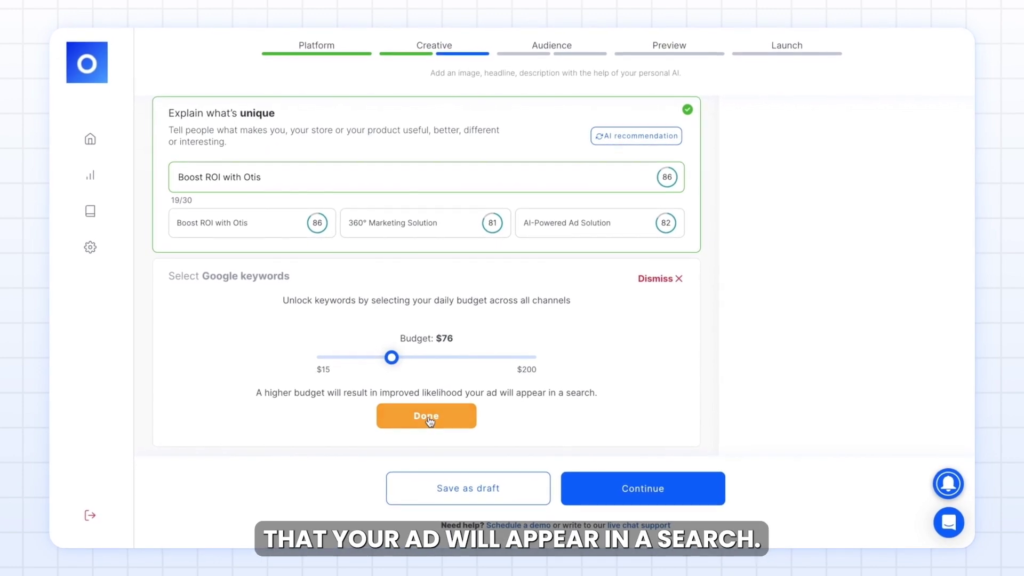
pyautogui.click(421, 416)
pyautogui.click(624, 489)
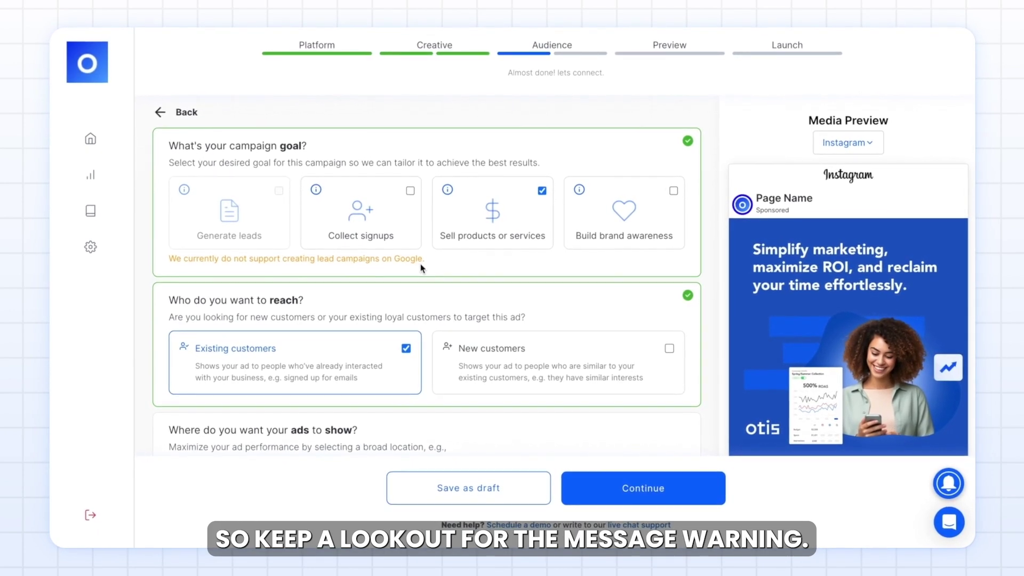
# Scroll down the Audience page and switch the campaign schedule to specific dates
pyautogui.scroll(-3, 419, 264)
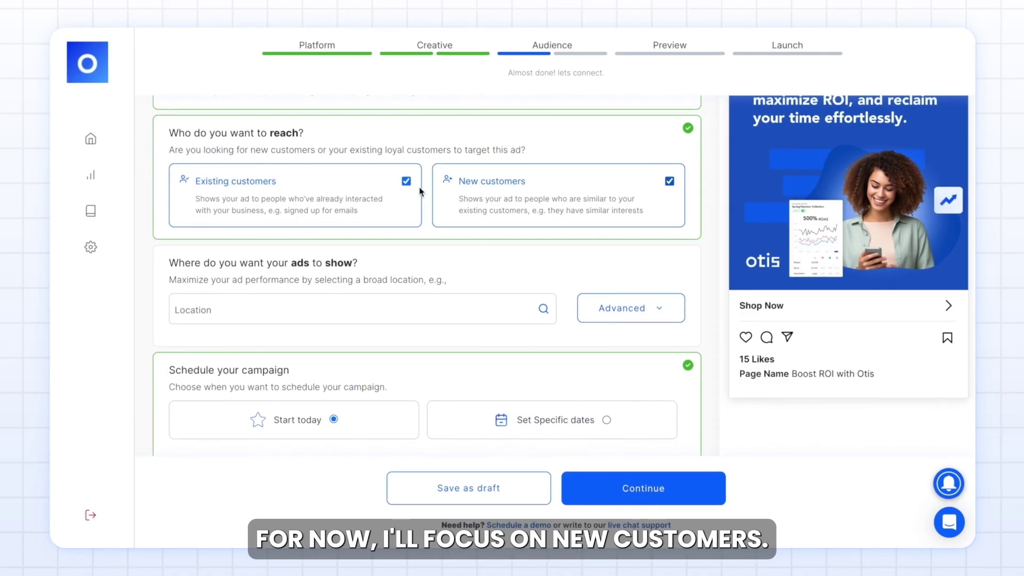
pyautogui.scroll(-1, 444, 214)
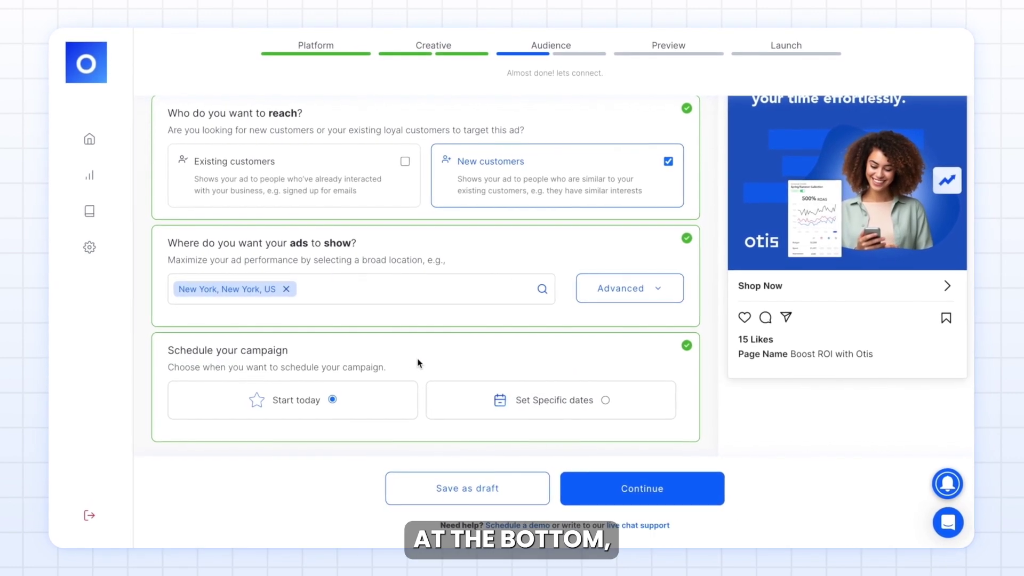
pyautogui.click(580, 398)
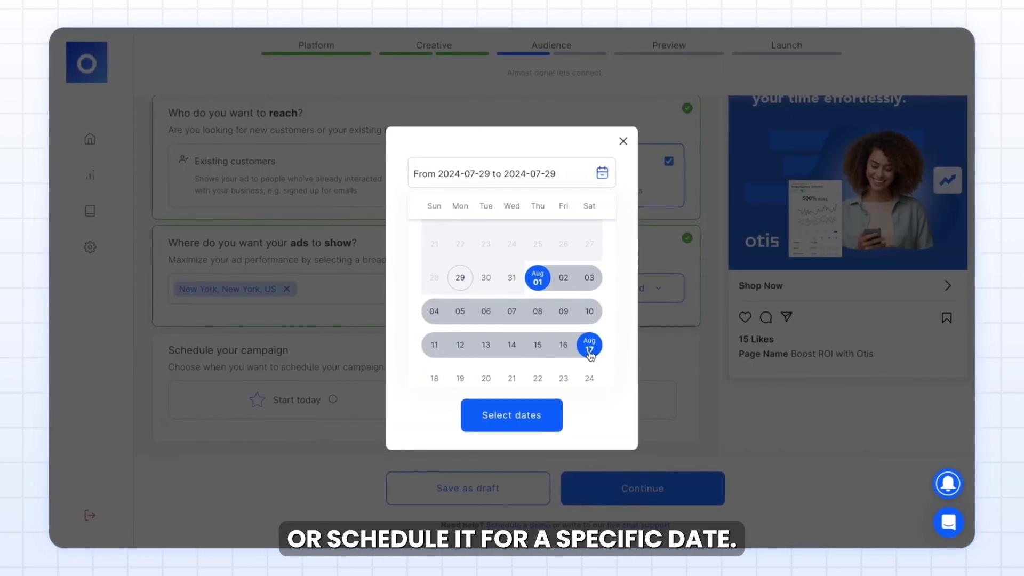
# Confirm August 1 to August 17 as the campaign's date range
pyautogui.click(511, 415)
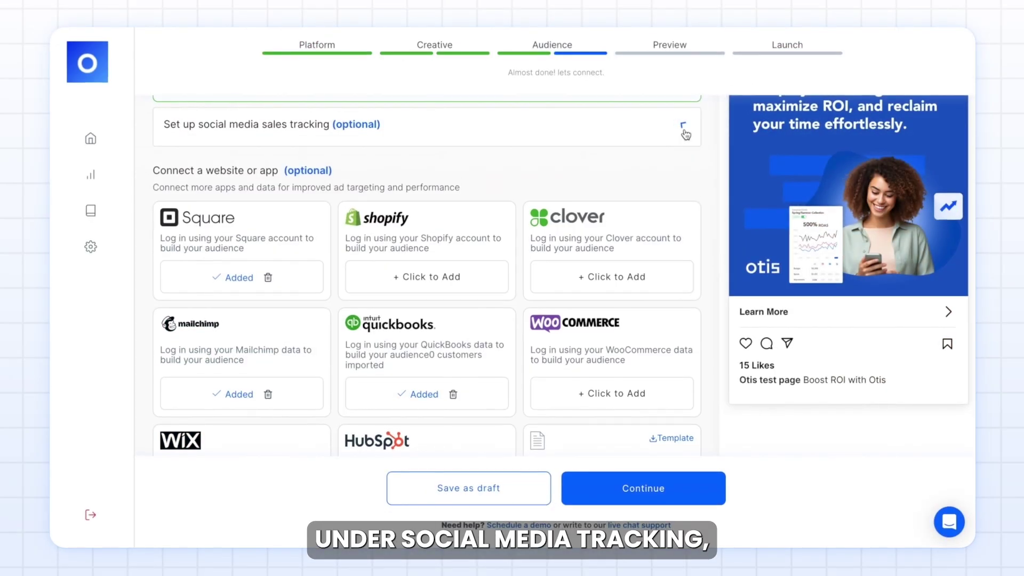
# Expand the social media sales tracking section with Facebook Pixel and Google tag options
pyautogui.click(685, 131)
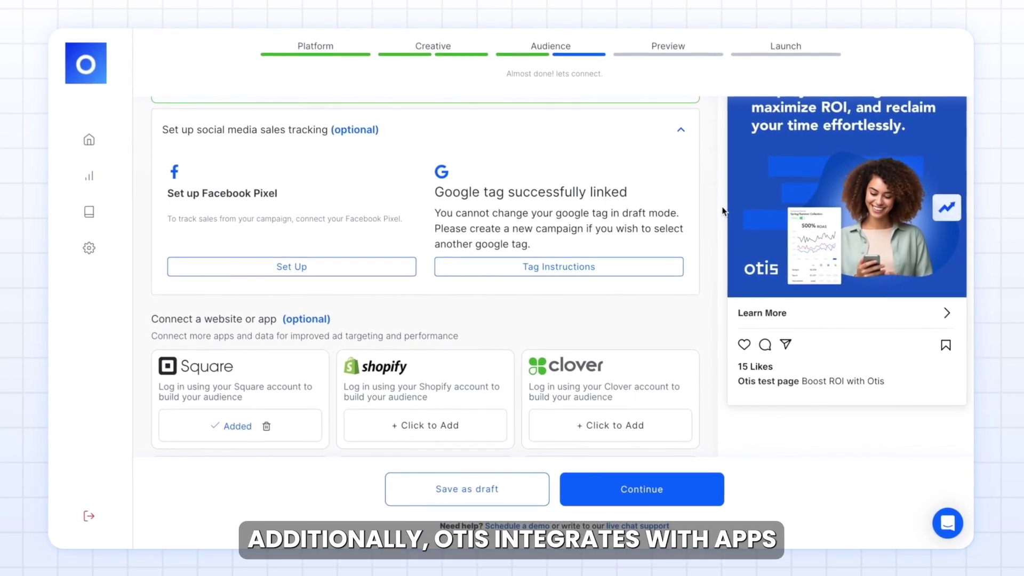
# Collapse sales tracking and scroll through the Connect a website or app cards to Preview
pyautogui.click(682, 134)
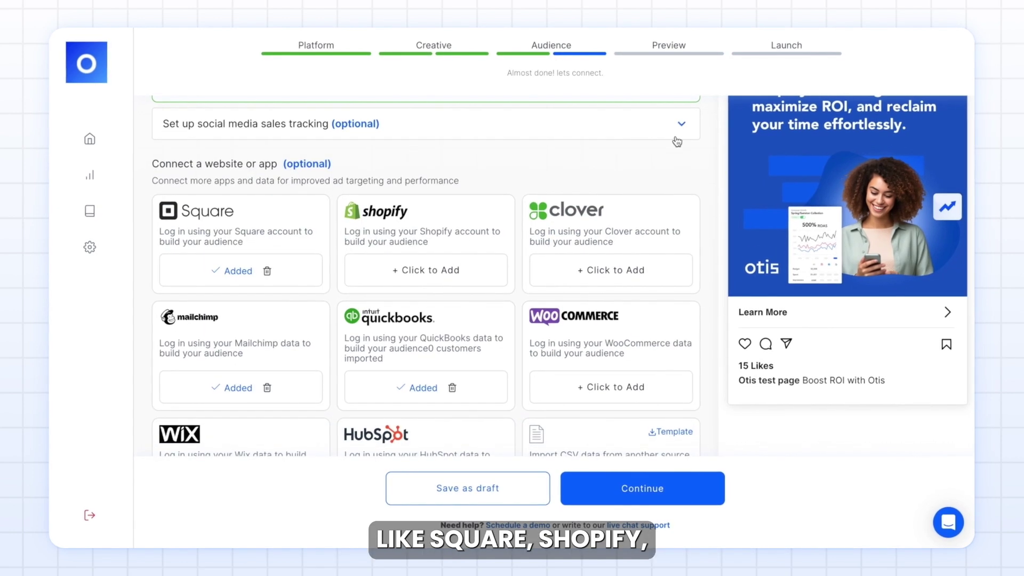
pyautogui.scroll(-1, 681, 166)
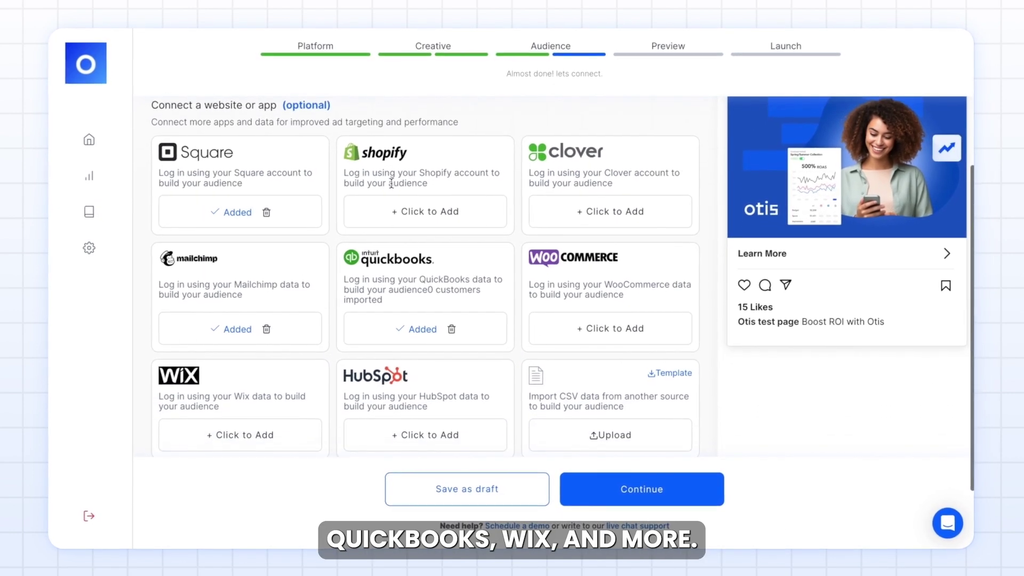
pyautogui.scroll(-1, 601, 379)
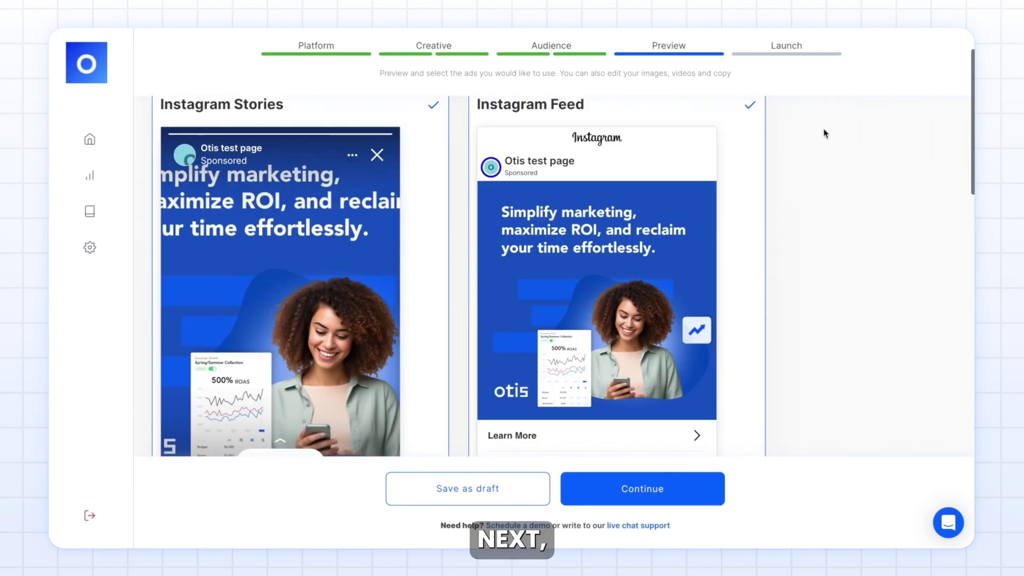
pyautogui.scroll(-5, 823, 133)
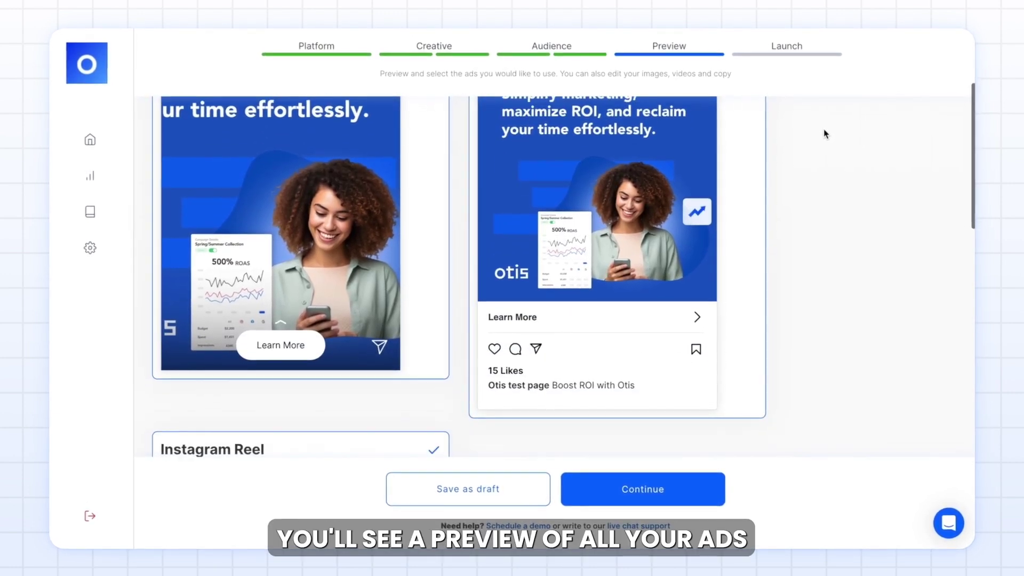
# Review the Instagram Stories, Feed and Reel previews, then proceed to the Launch step
pyautogui.scroll(-8, 825, 130)
pyautogui.scroll(9, 572, 295)
pyautogui.scroll(5, 570, 292)
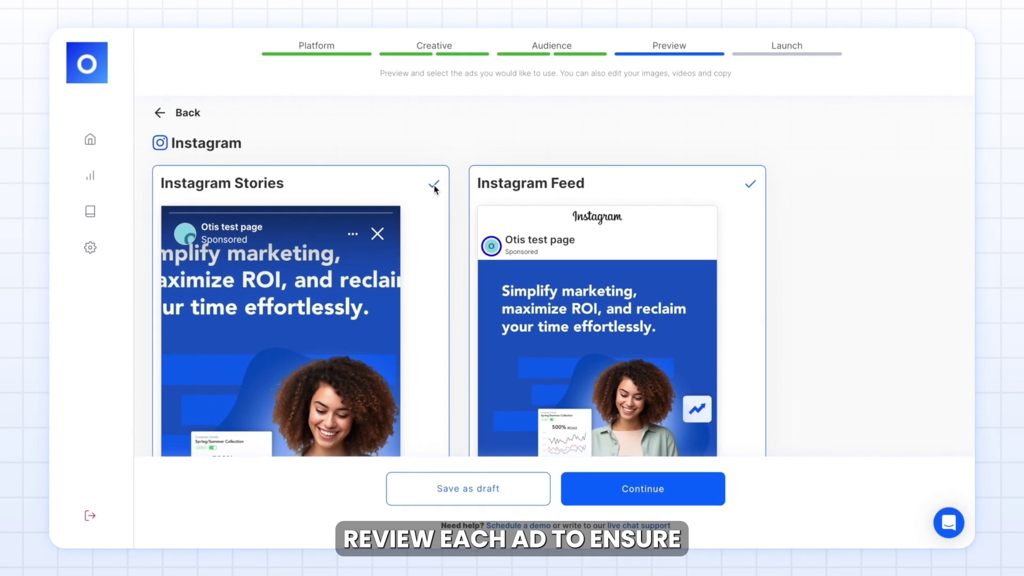
pyautogui.scroll(-4, 809, 189)
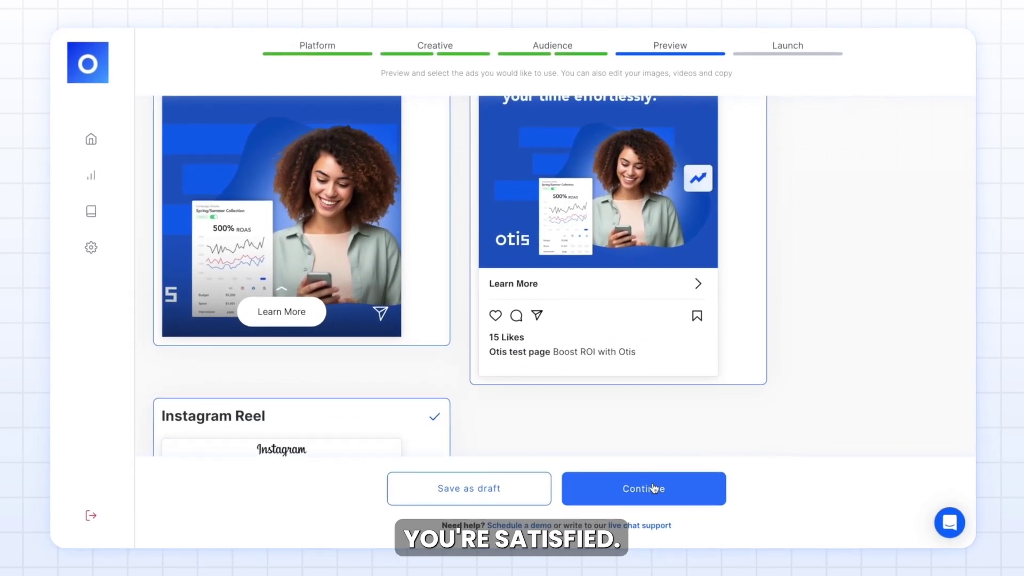
pyautogui.click(653, 488)
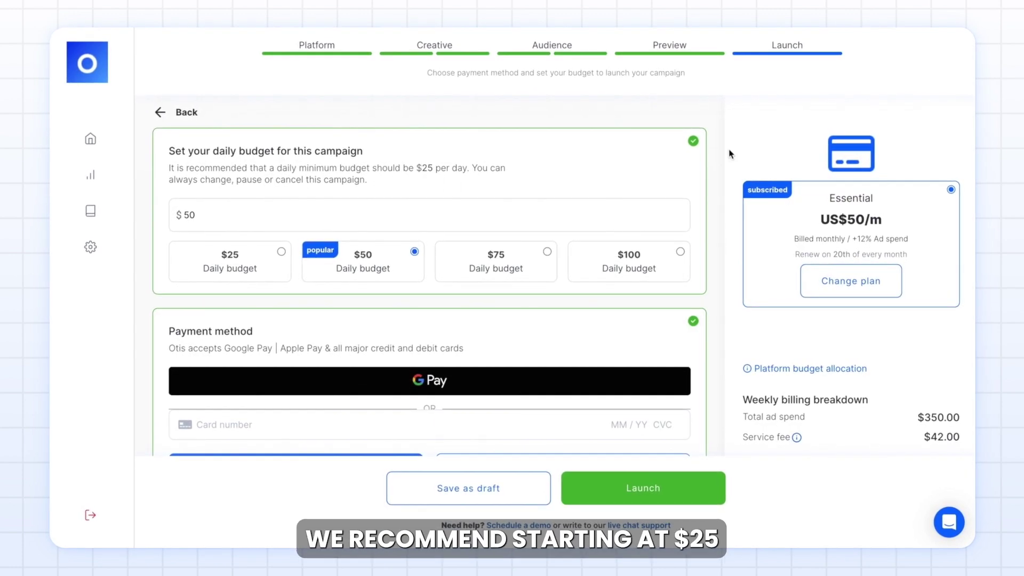
# Set the daily budget to $50 after trying the $25 option
pyautogui.click(226, 268)
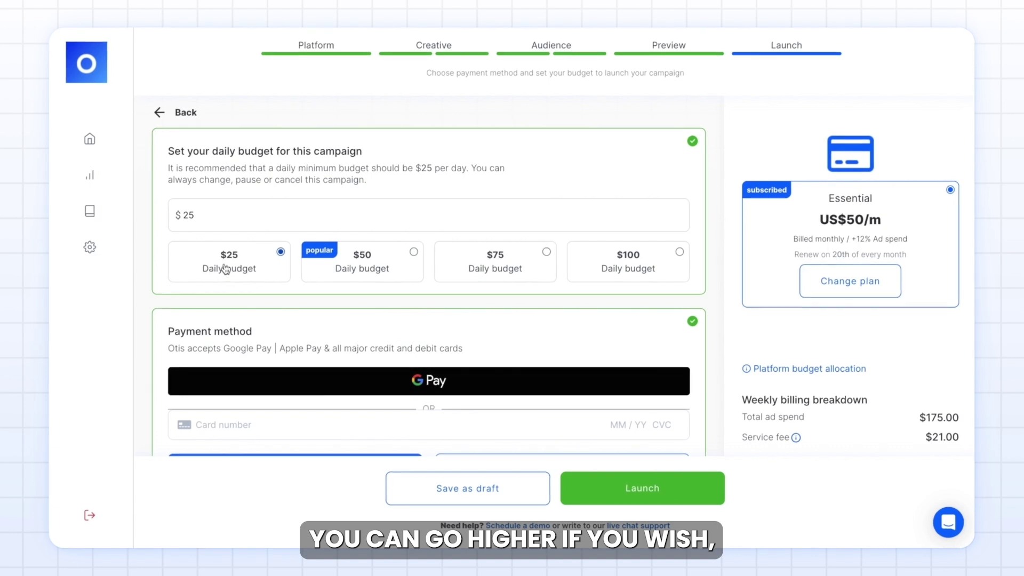
pyautogui.click(387, 271)
pyautogui.scroll(-2, 704, 273)
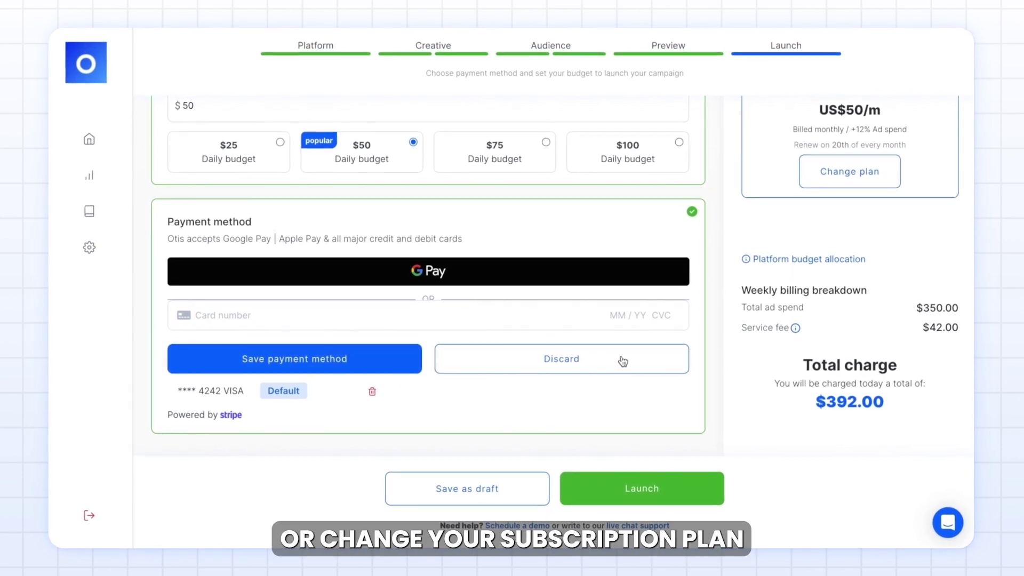
# Check the subscription plans and budget allocation info, then launch the campaign
pyautogui.click(877, 168)
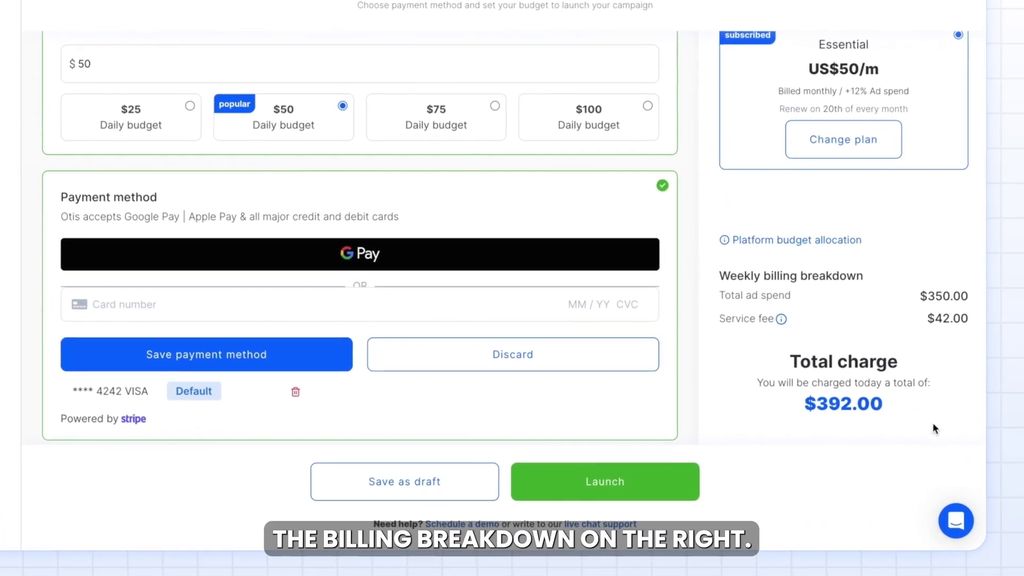
pyautogui.moveTo(752, 239)
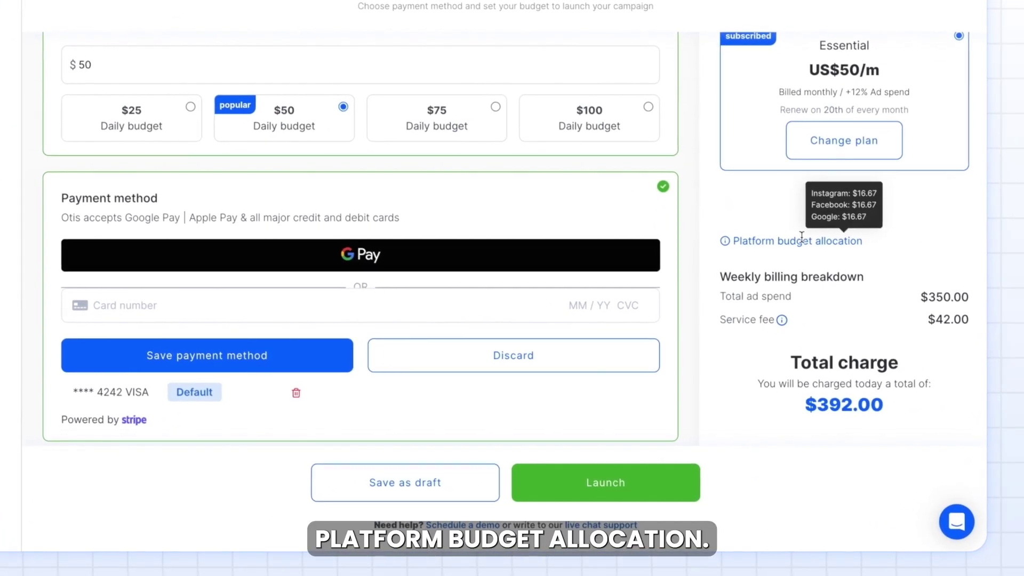
pyautogui.scroll(-1, 634, 488)
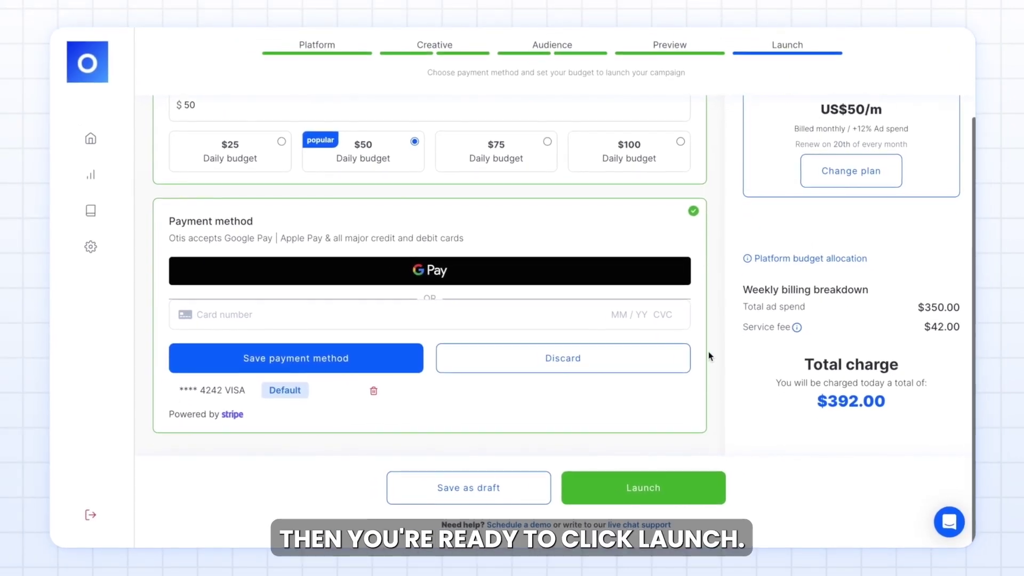
pyautogui.click(666, 491)
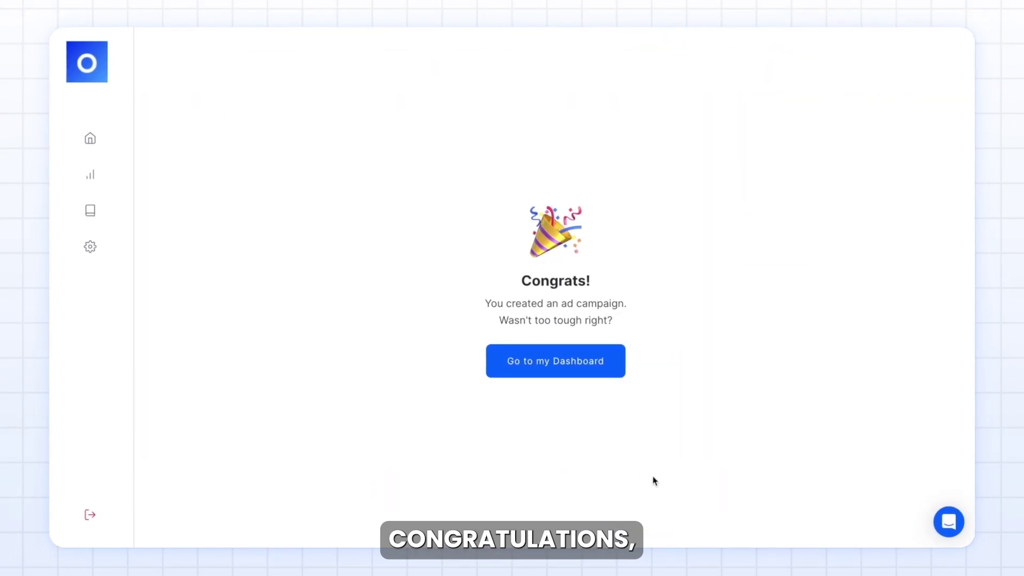
# Leave the Congrats page for the dashboard showing $15,789.72 ad spend and 3.15% CTR
pyautogui.click(547, 373)
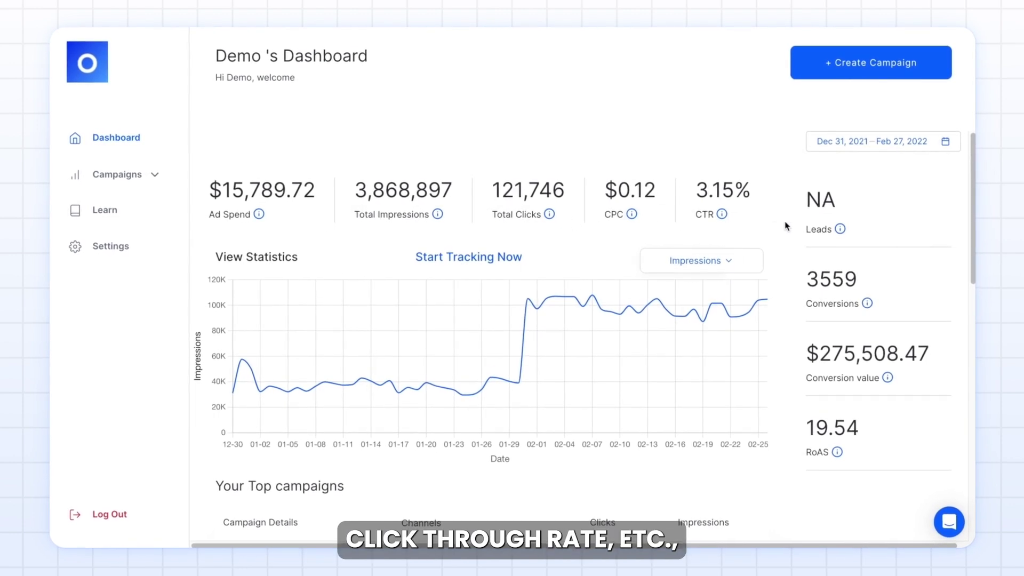
# Switch the dashboard chart metric to Spend, then to Clicks
pyautogui.click(728, 265)
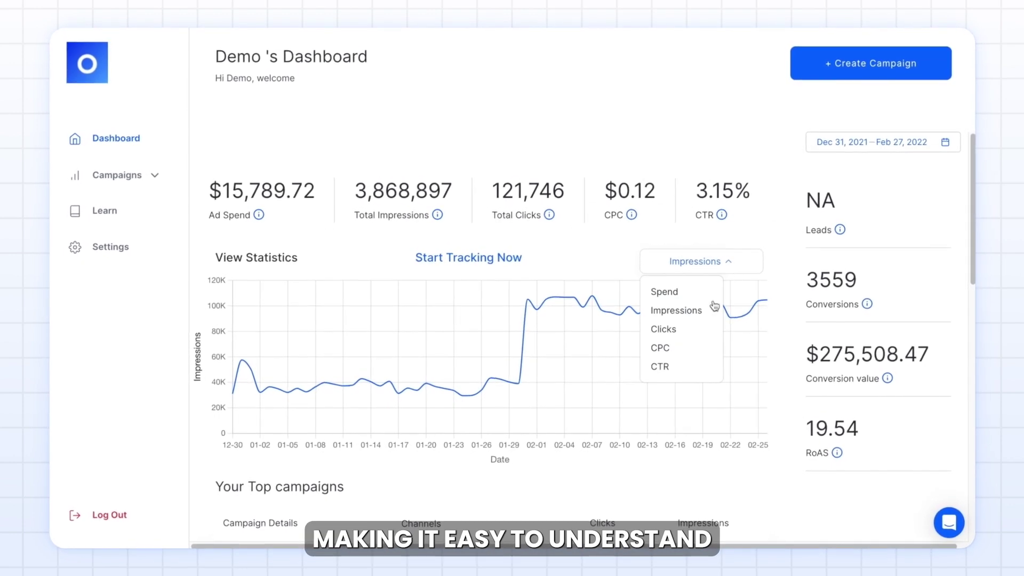
pyautogui.click(693, 290)
pyautogui.click(692, 267)
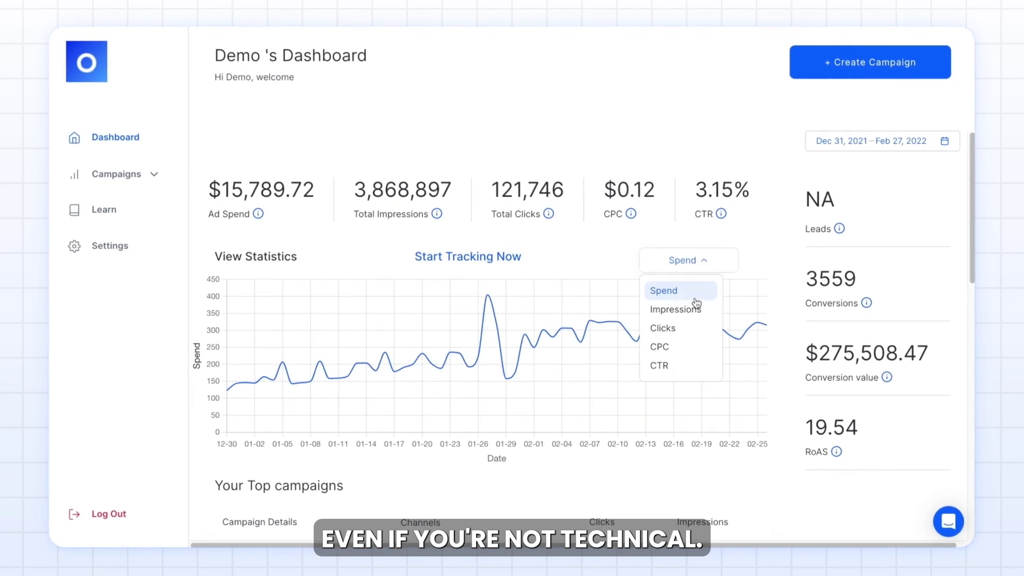
pyautogui.click(701, 329)
# Open the top campaign 'Ad group - PLA - Smart Shopping Campaign' to view its details
pyautogui.scroll(-3, 777, 246)
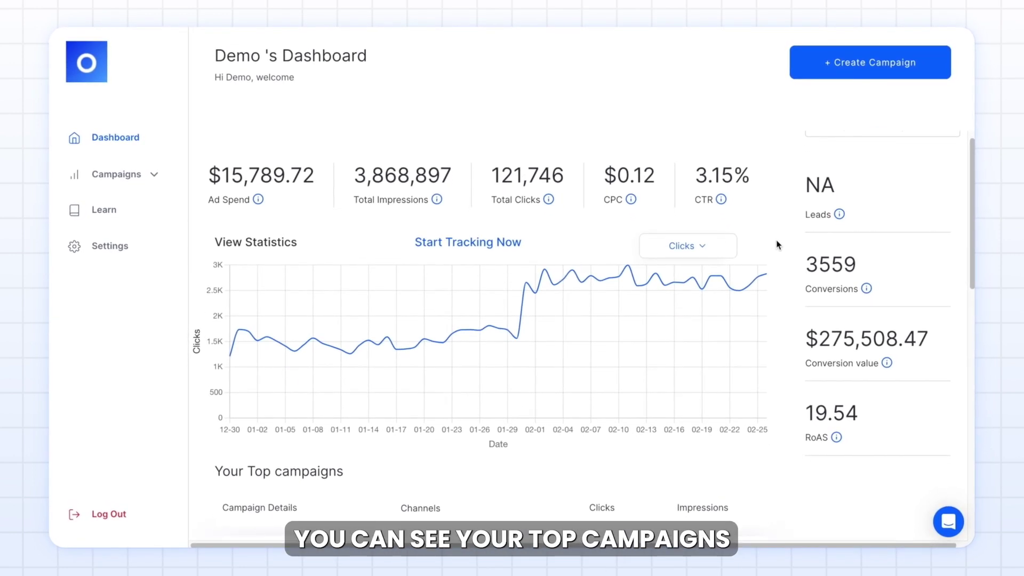
pyautogui.scroll(-2, 778, 246)
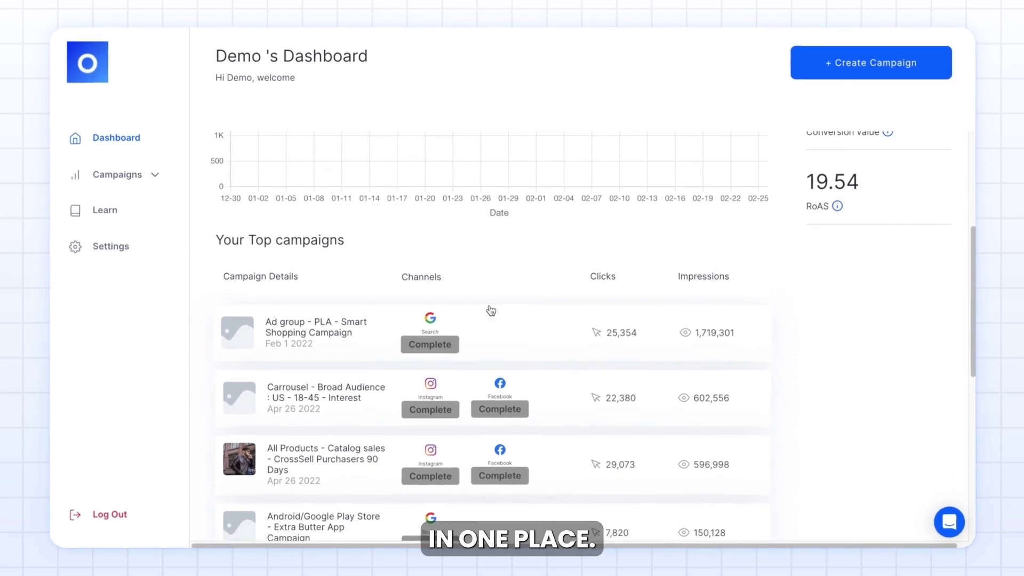
pyautogui.scroll(-1, 490, 311)
pyautogui.click(308, 313)
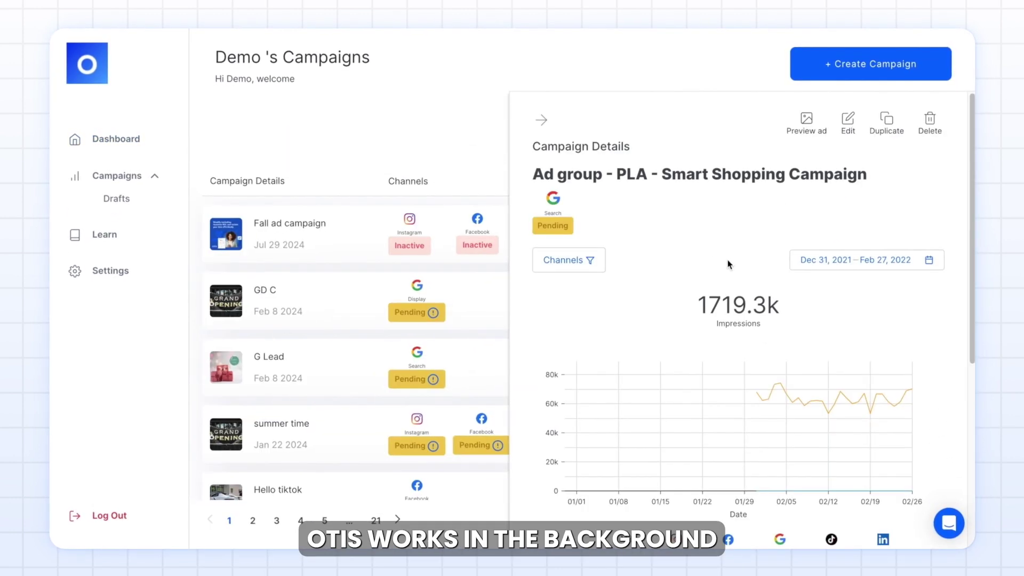
pyautogui.scroll(-2, 773, 258)
pyautogui.scroll(-5, 773, 258)
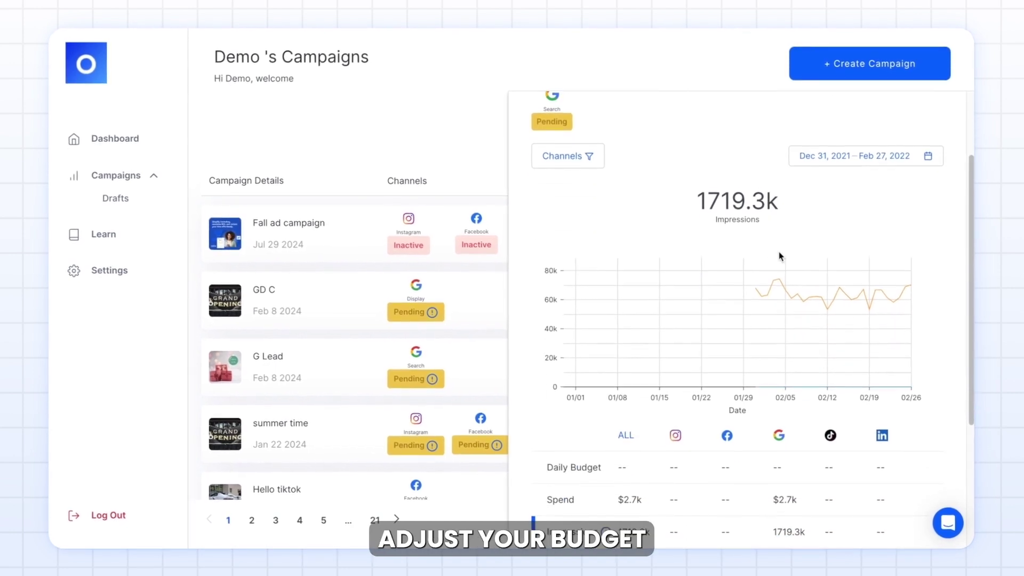